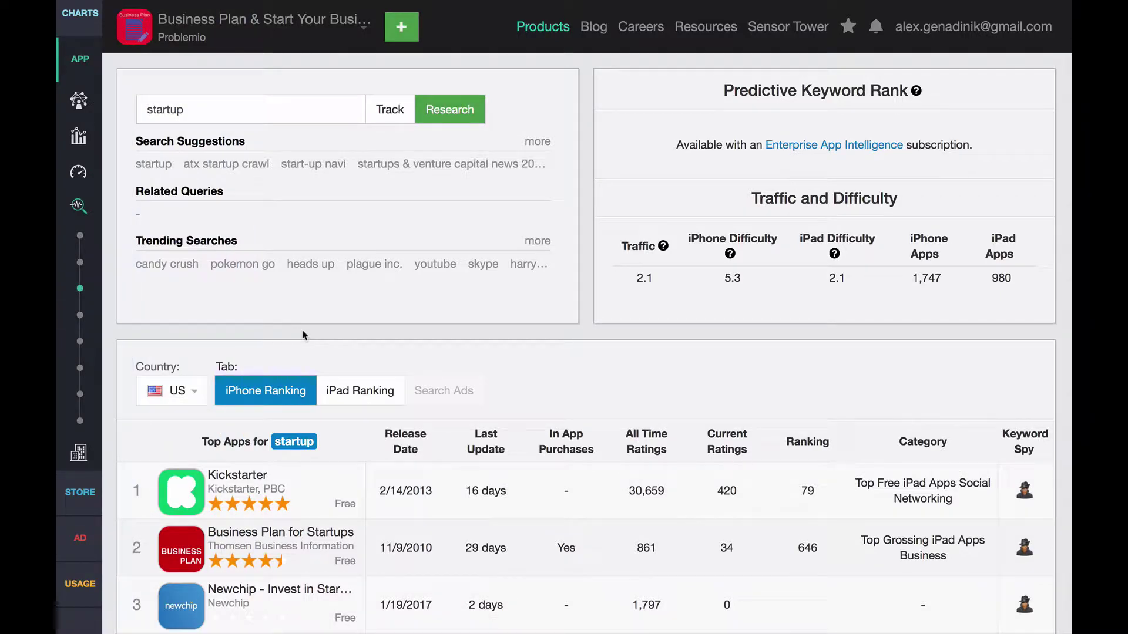
Select the 'startup' keyword and enlarge its Top Apps table, from Kickstarter through Business Insider
double_click(181, 109)
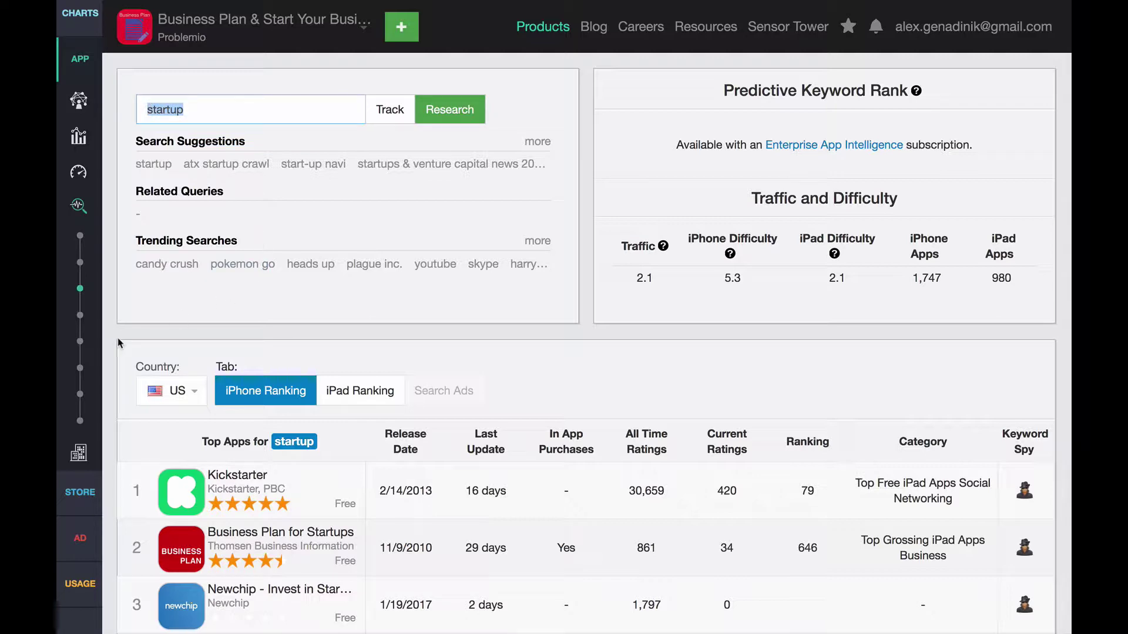
scroll(169, 478, down, 4)
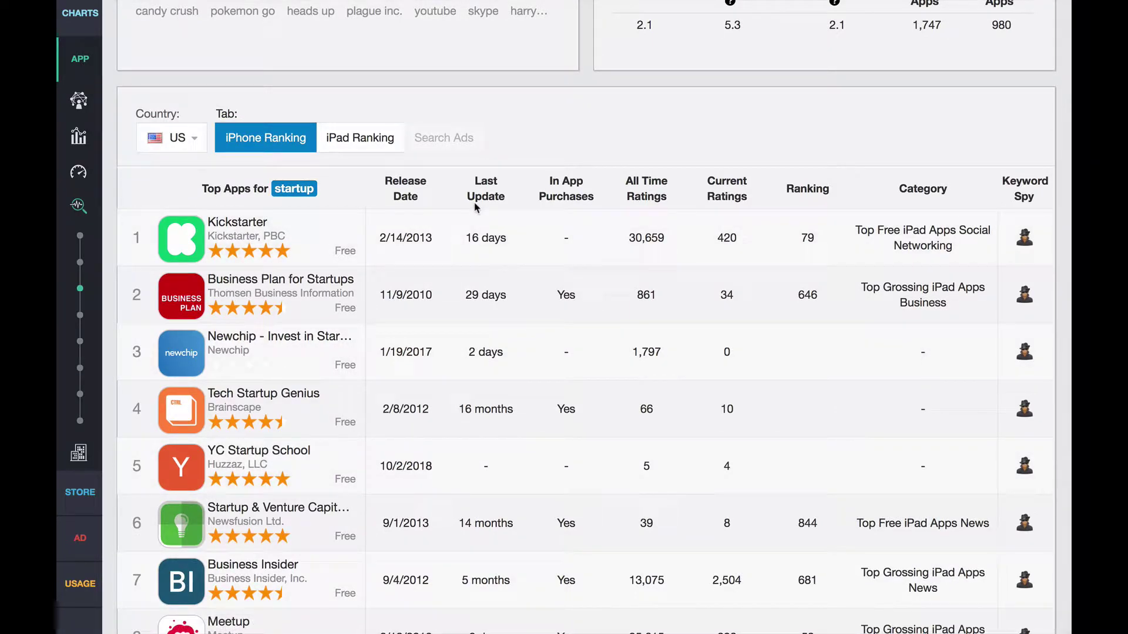
key(ctrl+plus)
scroll(494, 241, down, 1)
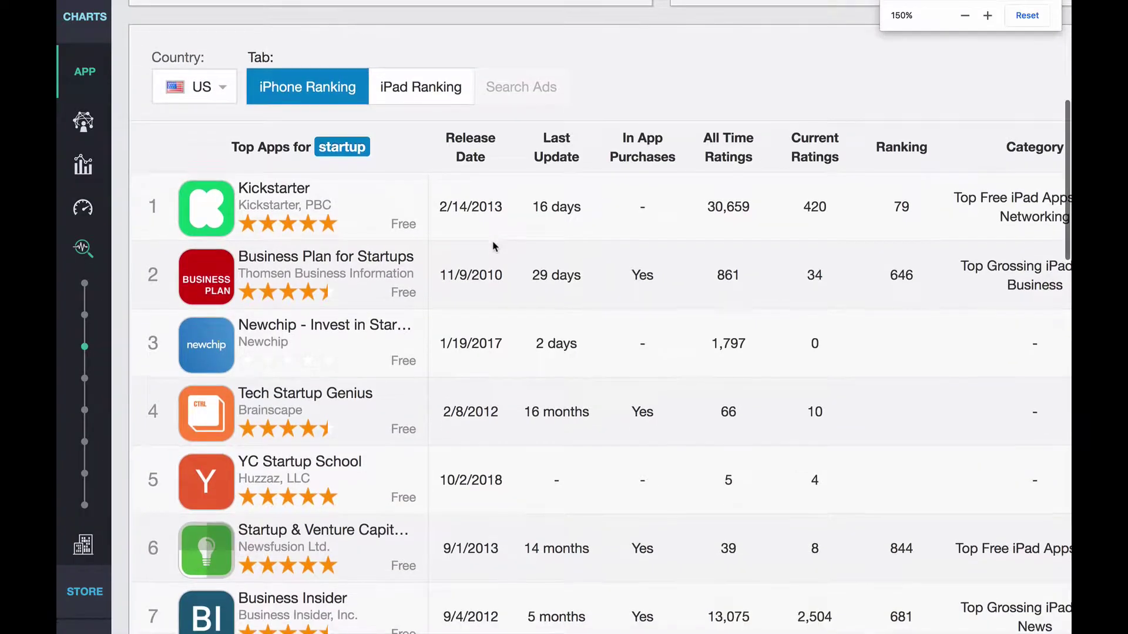
scroll(556, 347, down, 1)
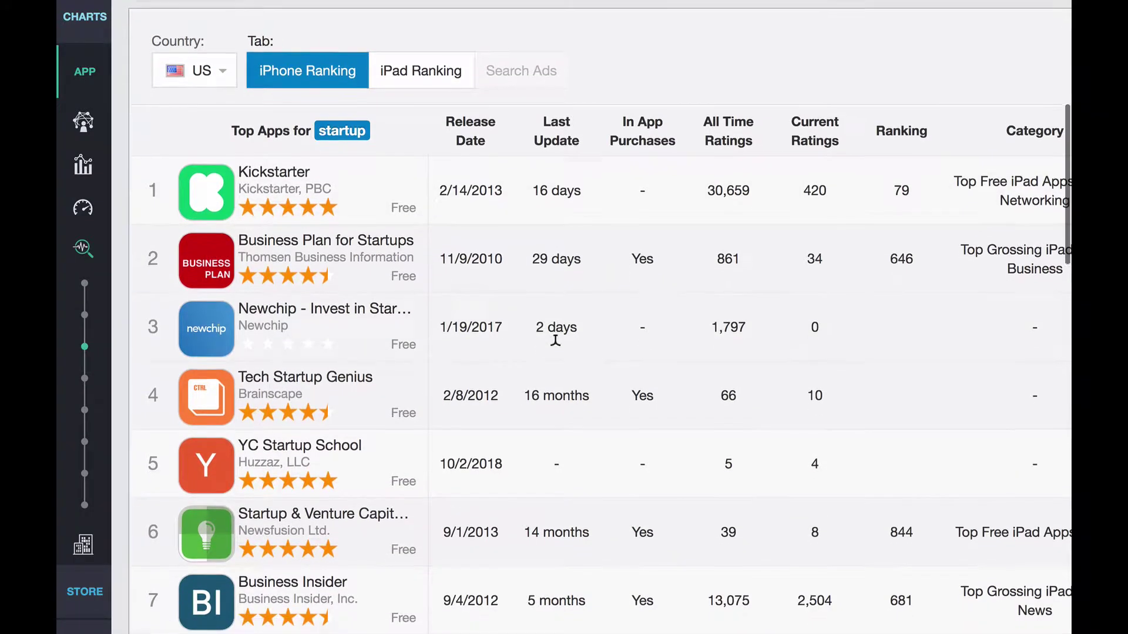
click(534, 383)
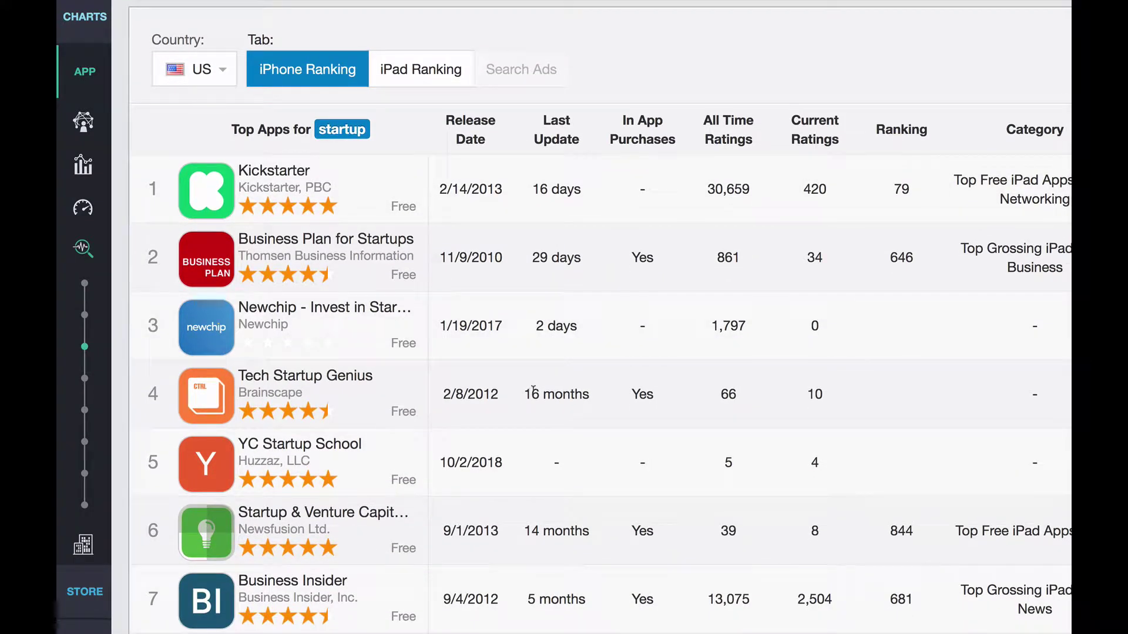
shift+click(590, 391)
drag(584, 530, 531, 529)
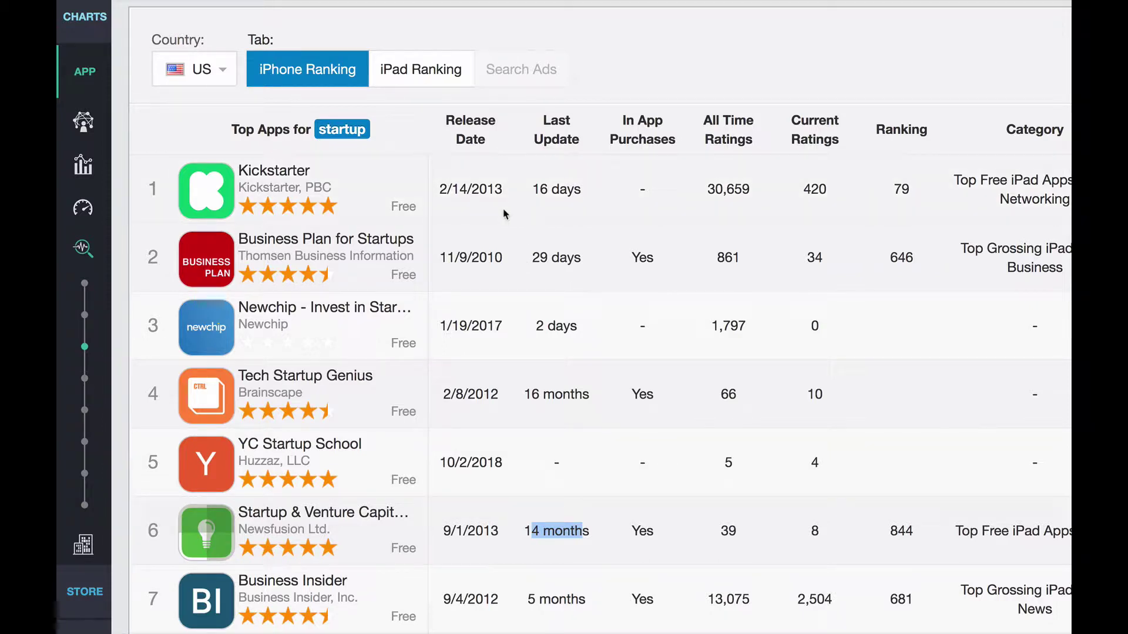
triple_click(708, 120)
click(713, 117)
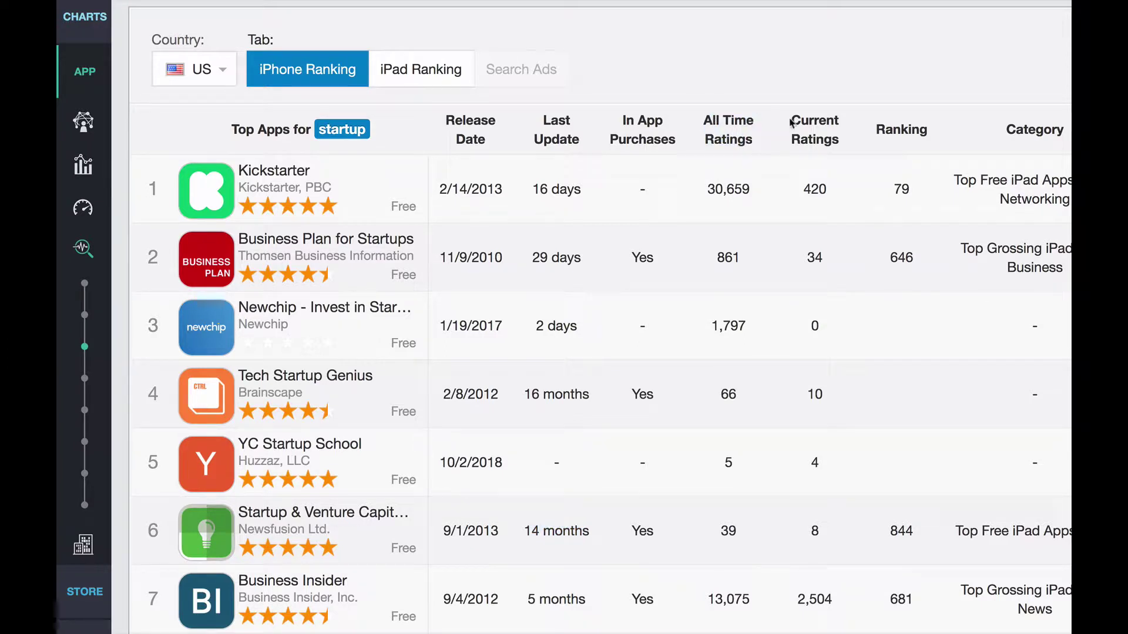
drag(794, 117, 826, 138)
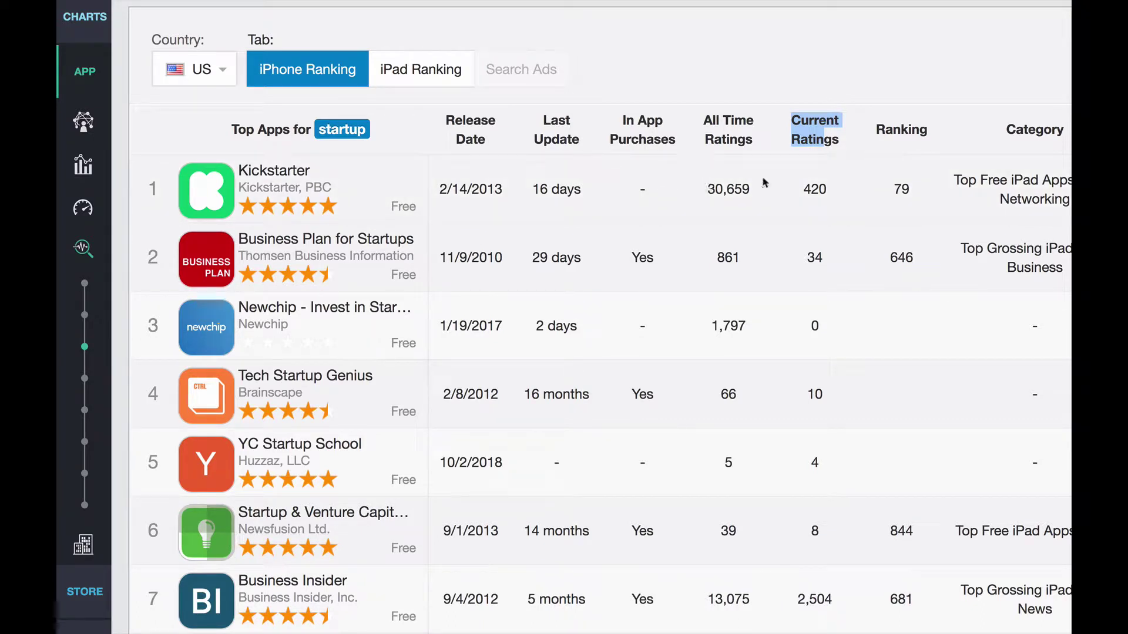
drag(803, 189, 824, 184)
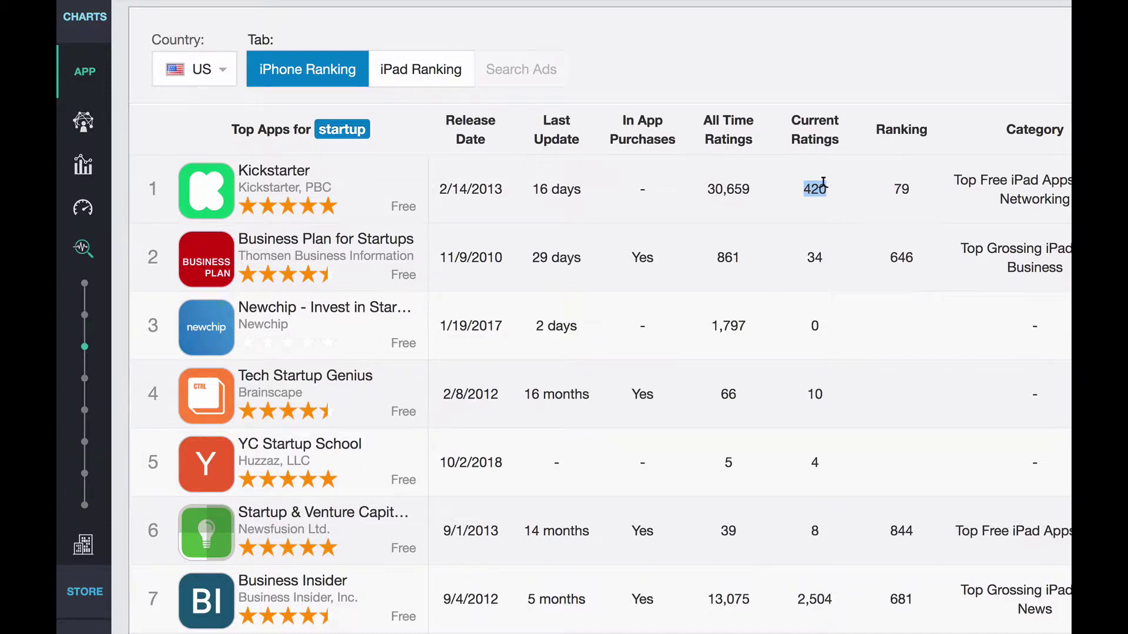
drag(812, 250, 814, 253)
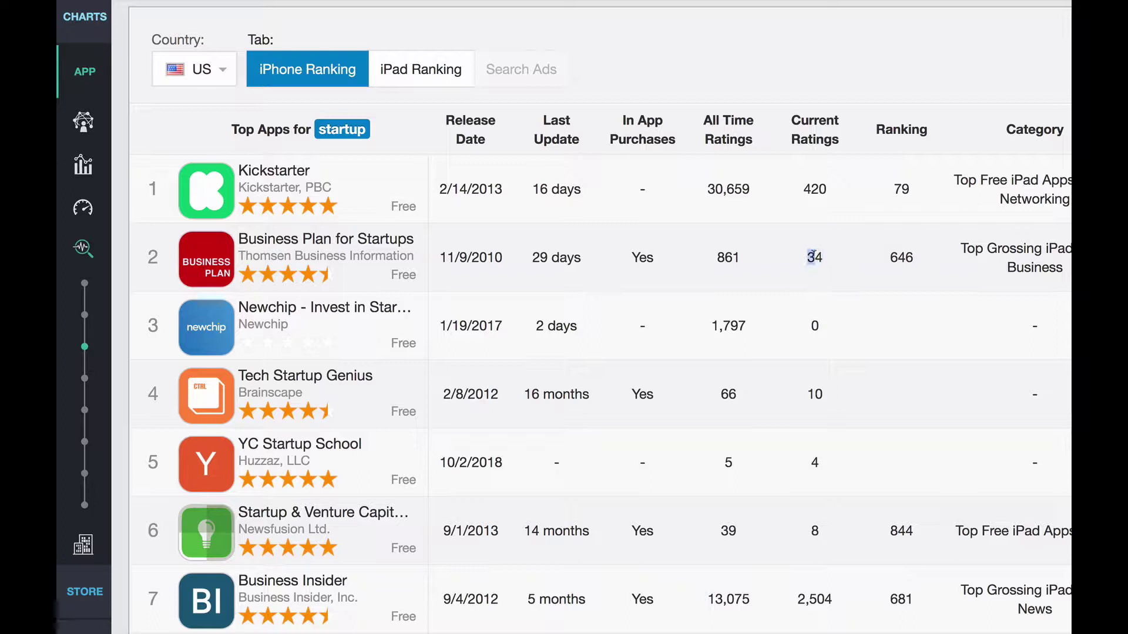
scroll(806, 462, down, 1)
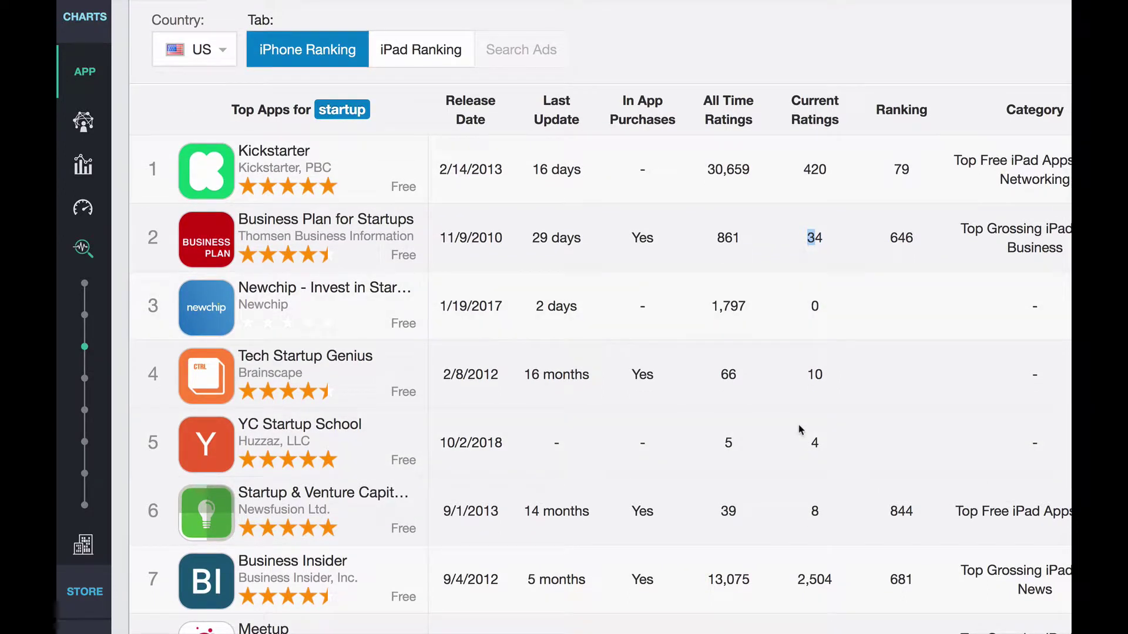
scroll(800, 430, down, 3)
scroll(806, 363, up, 1)
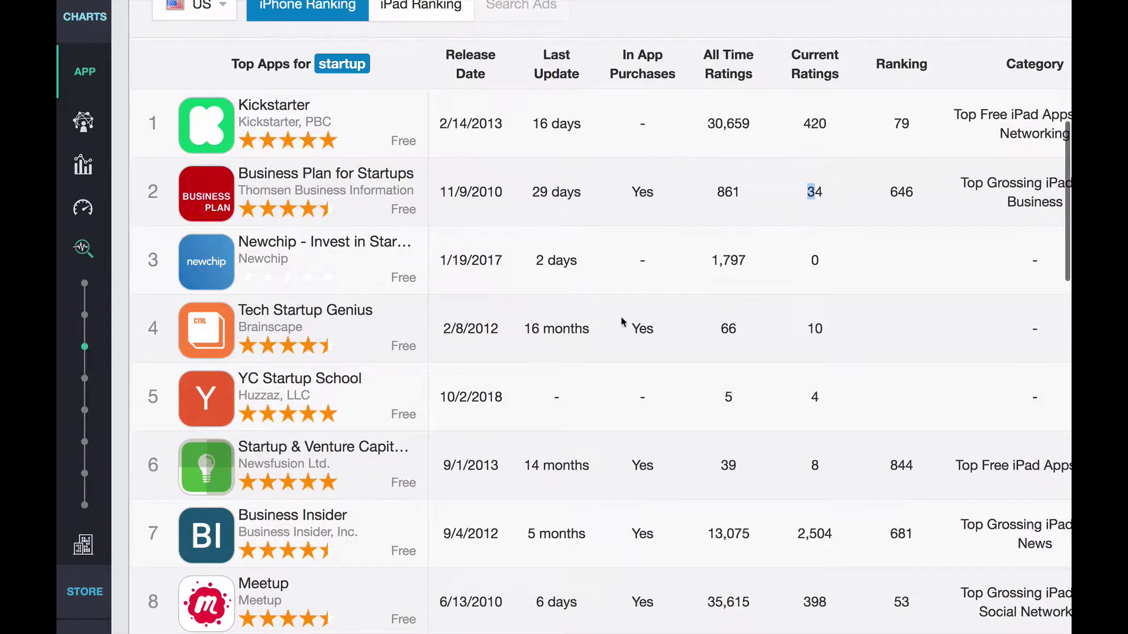
click(526, 327)
drag(525, 326, 585, 329)
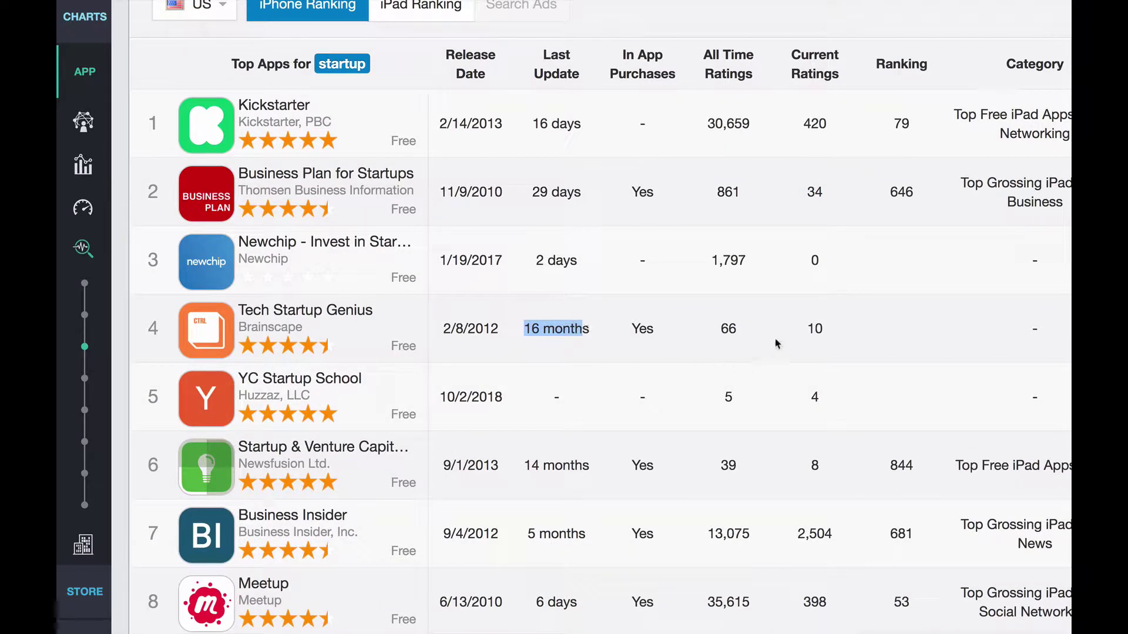
drag(808, 323, 821, 323)
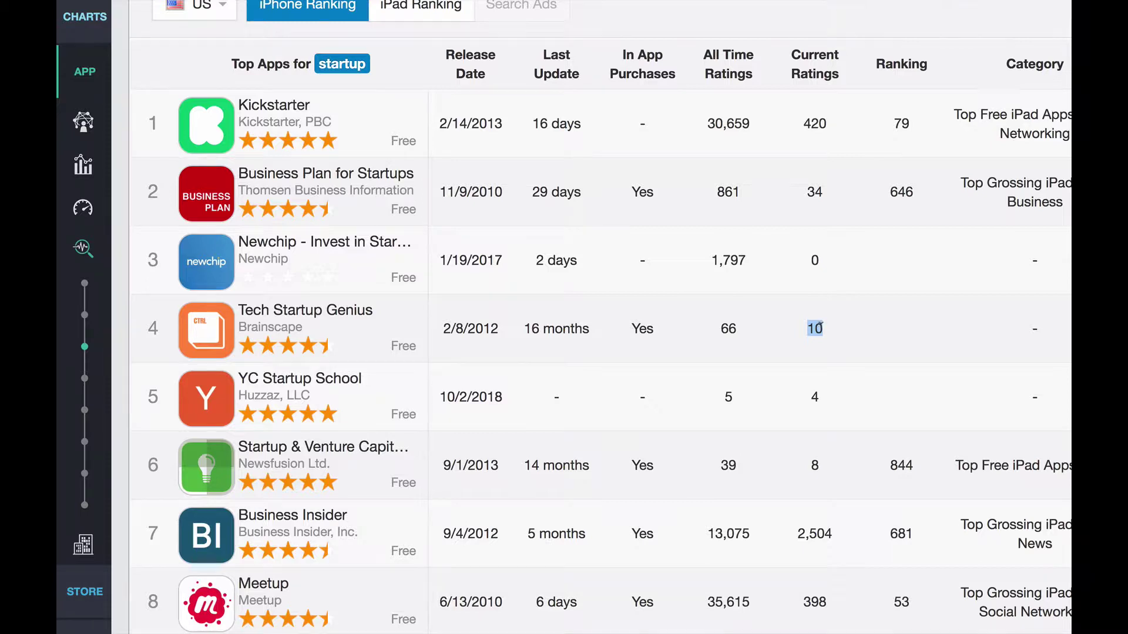
scroll(820, 326, down, 1)
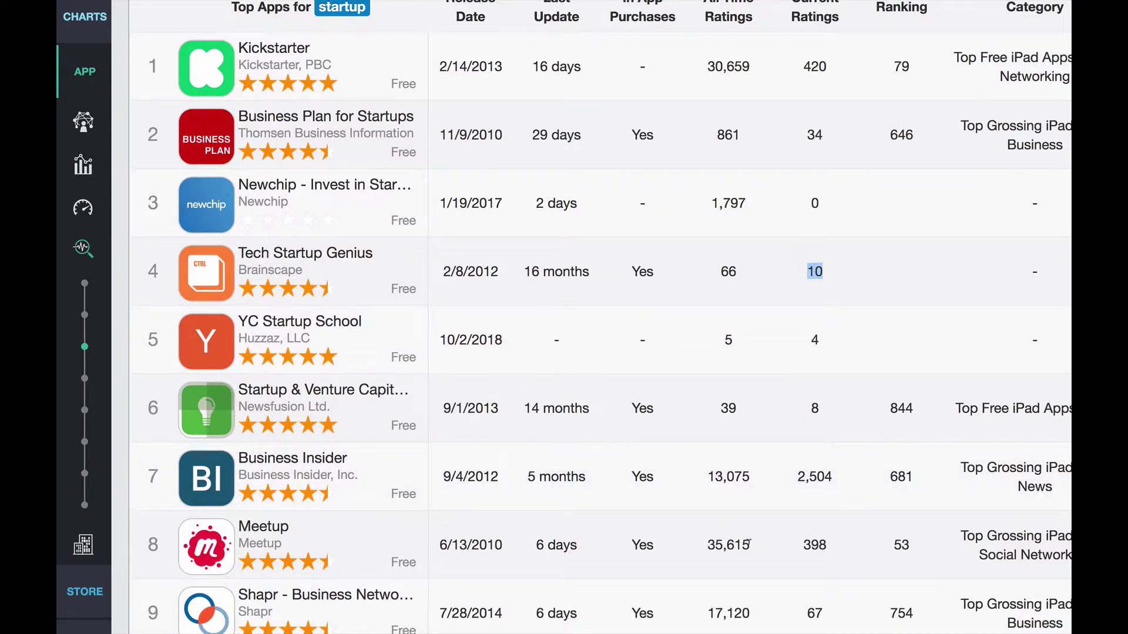
scroll(749, 544, up, 2)
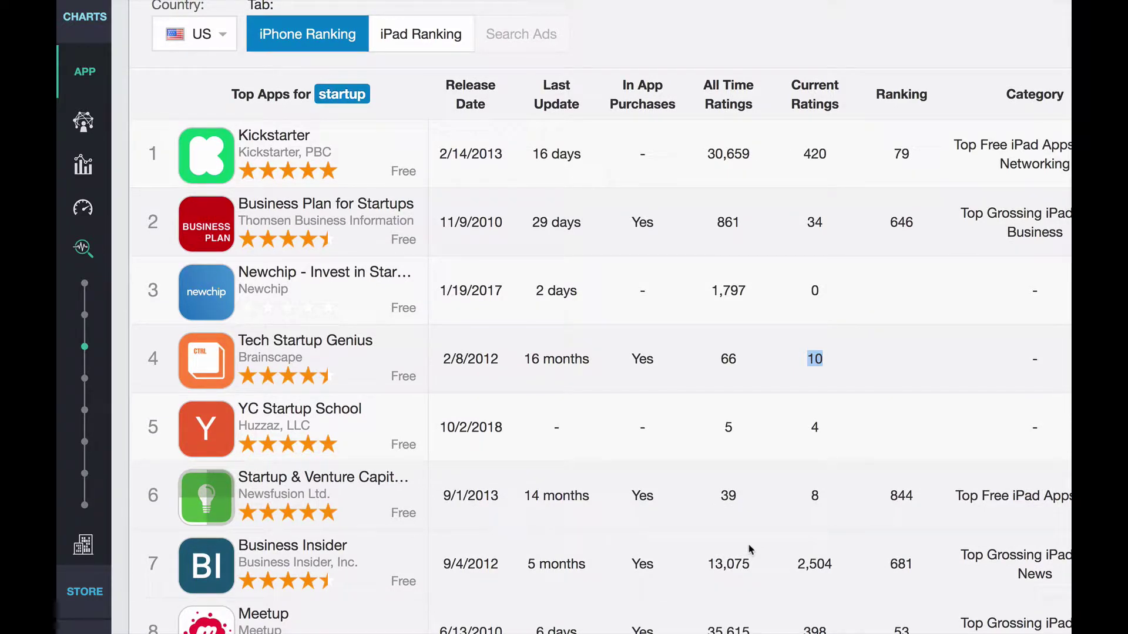
scroll(749, 549, up, 10)
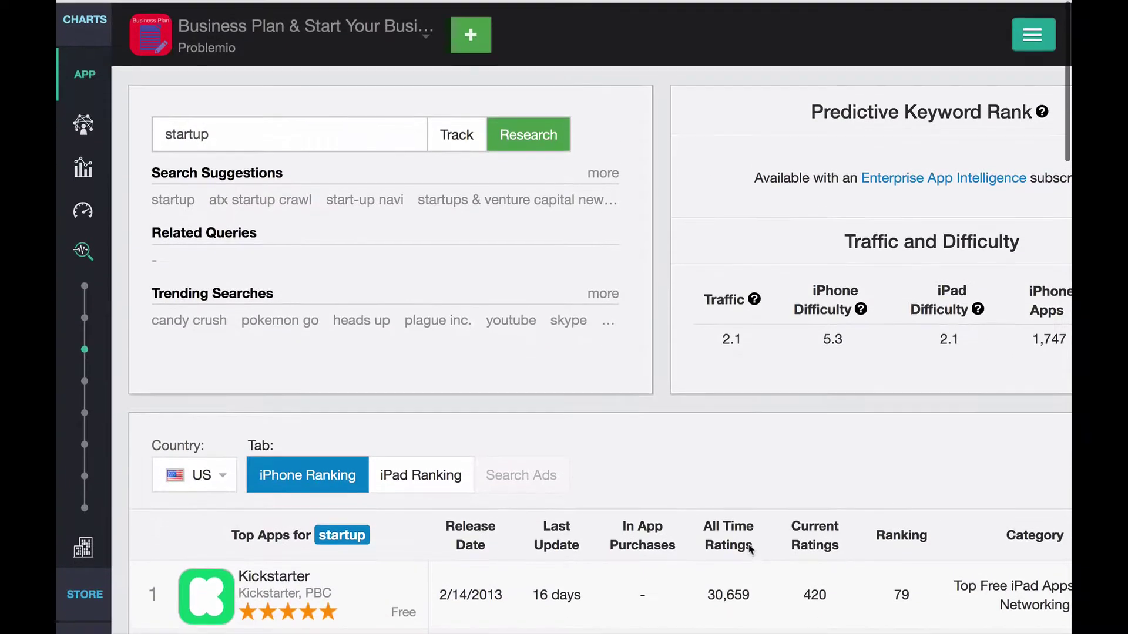
double_click(187, 131)
text(fitness)
key(Return)
scroll(480, 268, down, 1)
scroll(480, 267, down, 5)
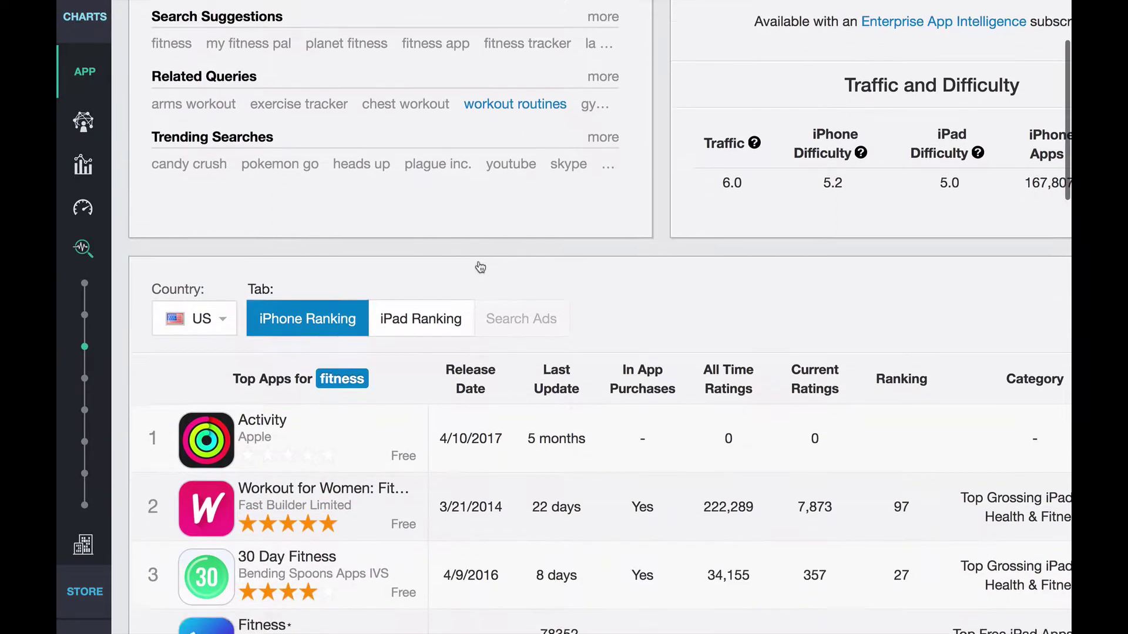
scroll(480, 266, up, 2)
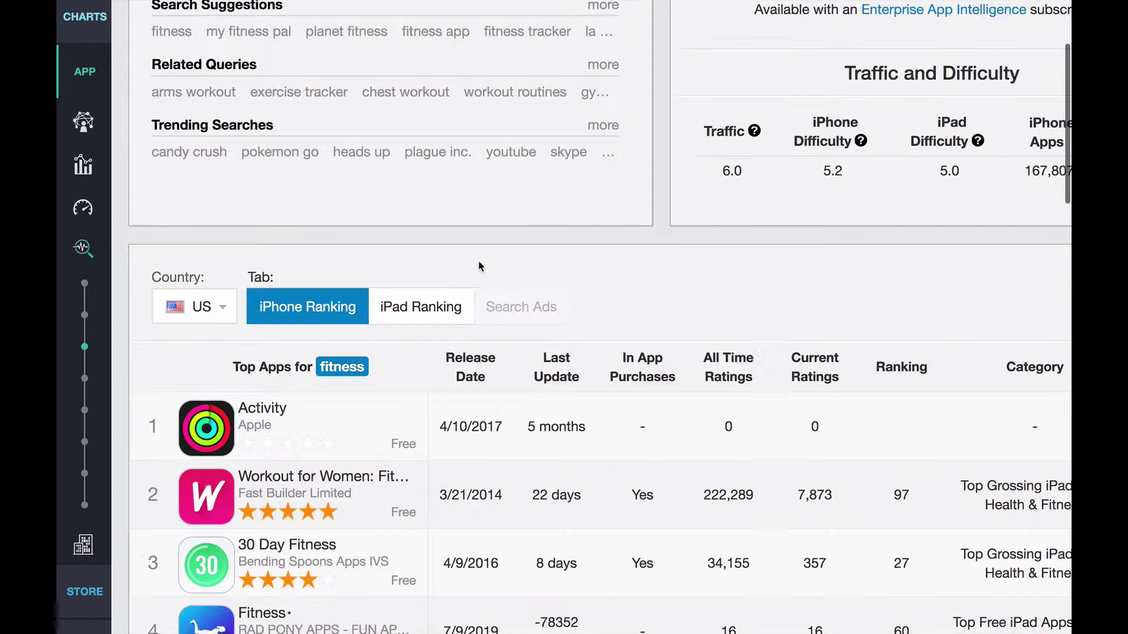
scroll(479, 267, down, 2)
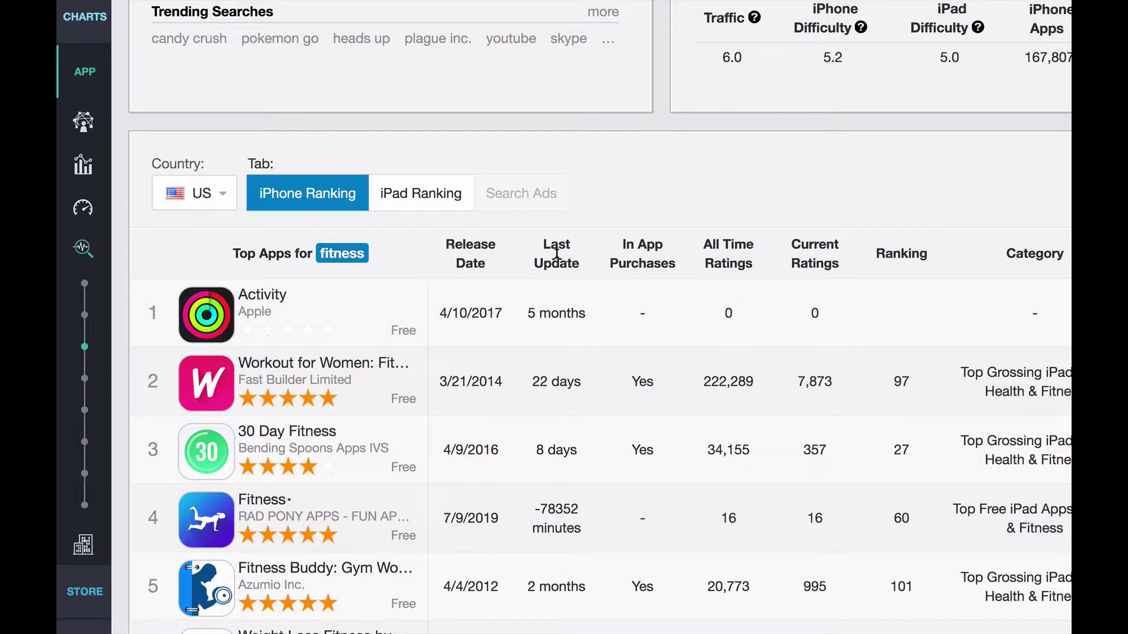
drag(528, 315, 568, 306)
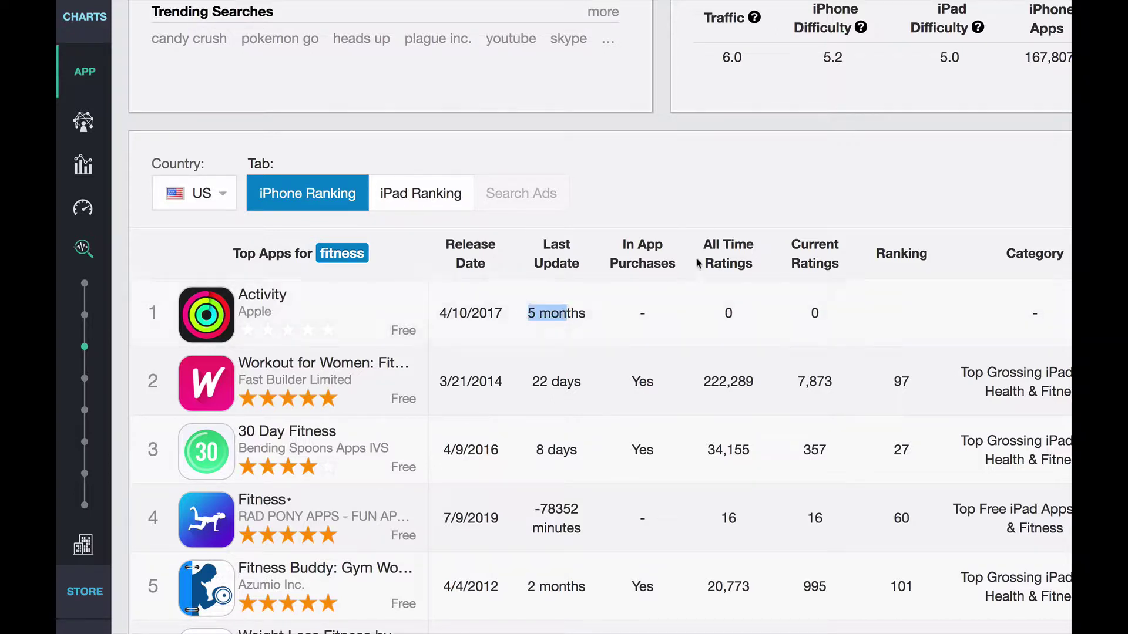
double_click(728, 313)
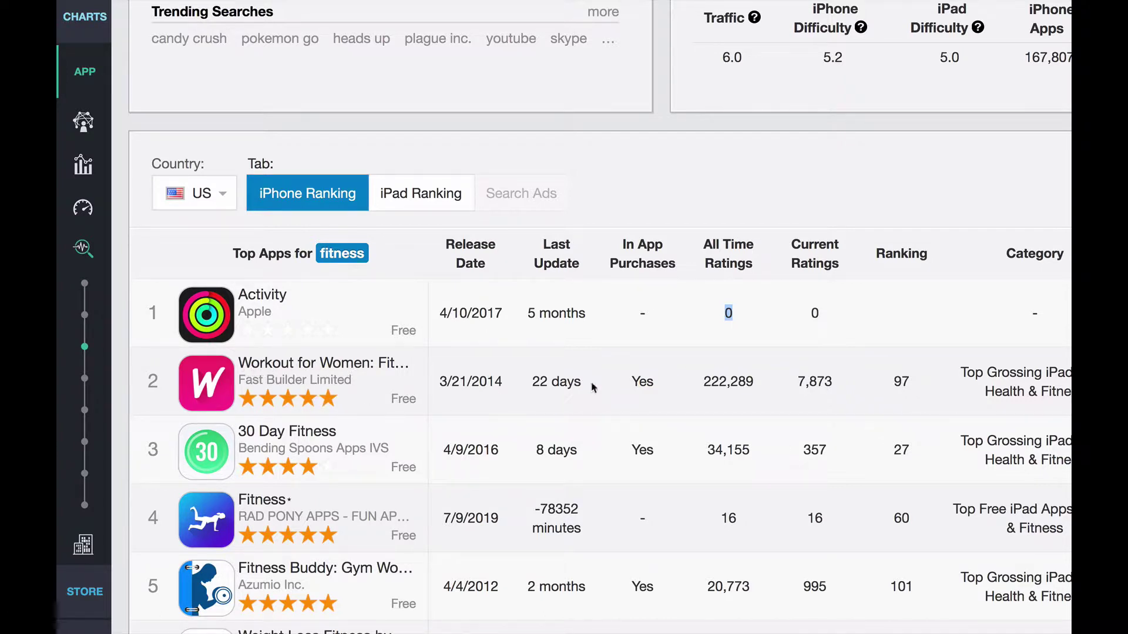
drag(532, 382, 576, 372)
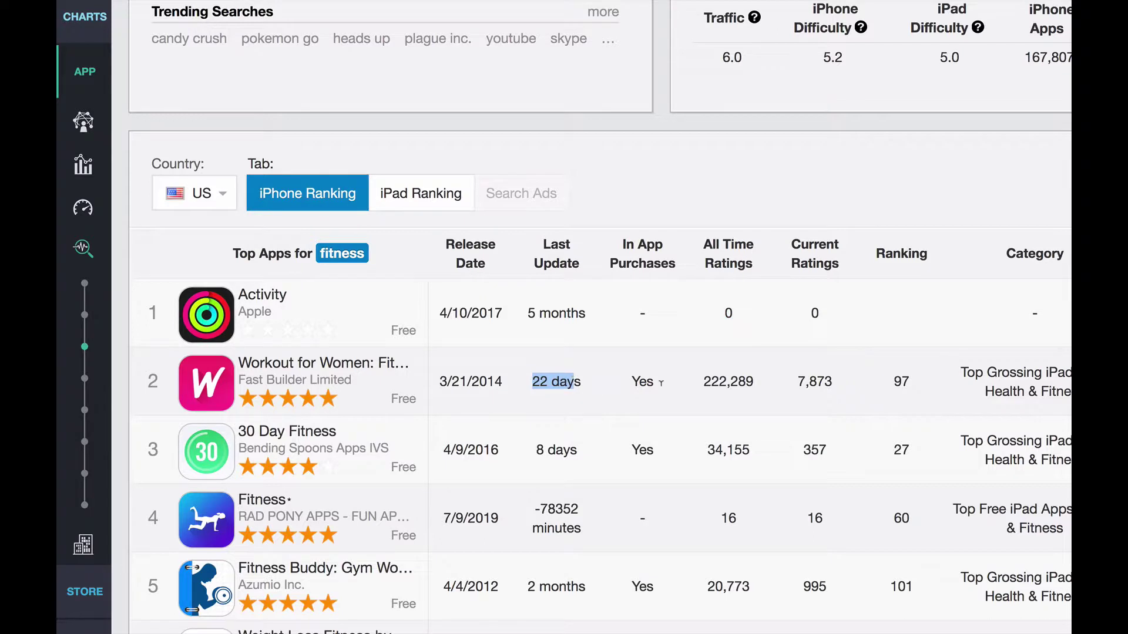
drag(705, 376, 831, 379)
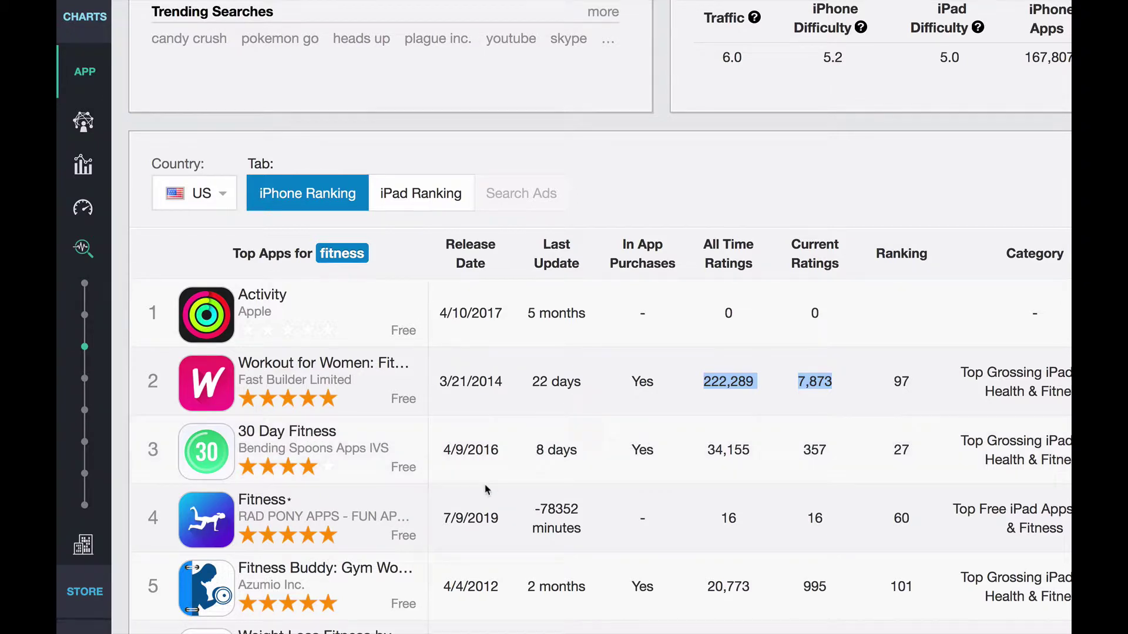
scroll(485, 489, down, 3)
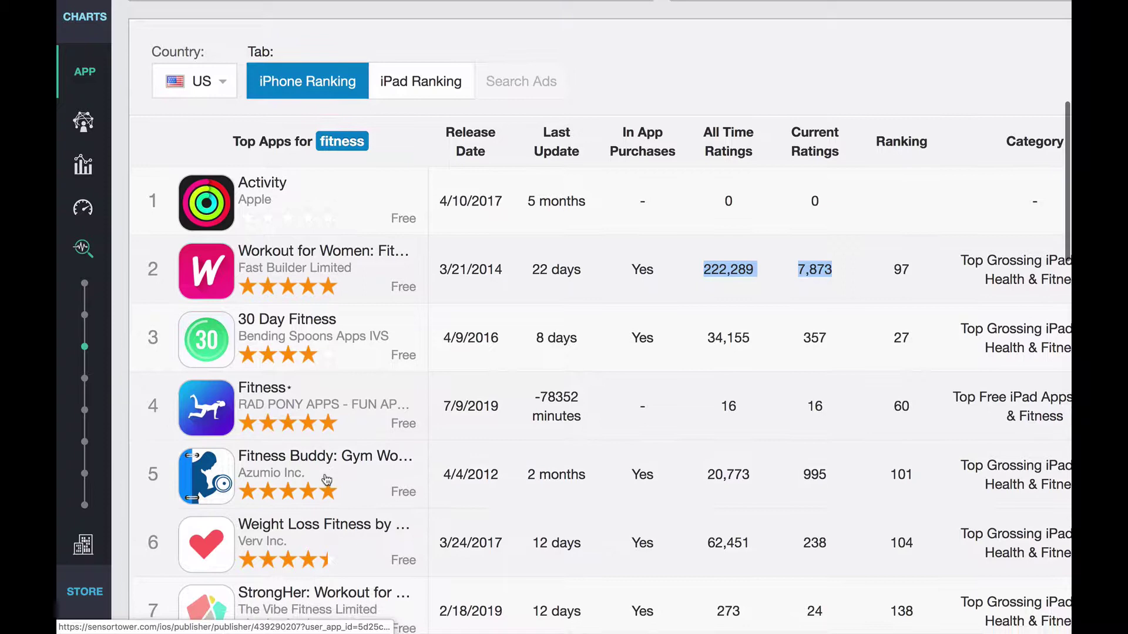
scroll(327, 480, down, 1)
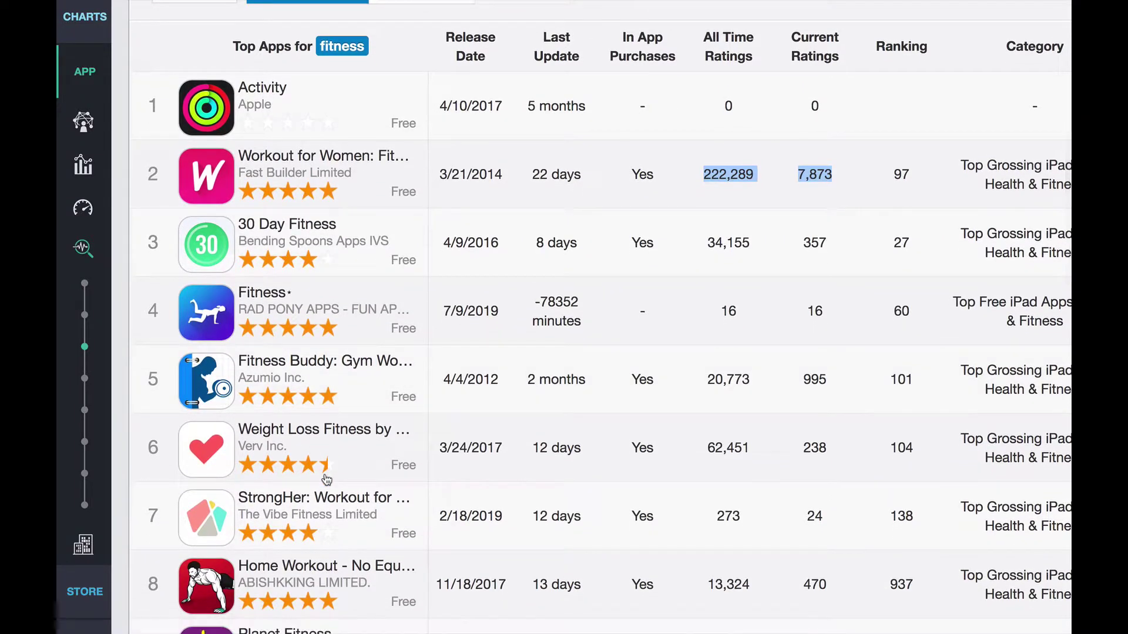
scroll(326, 481, down, 2)
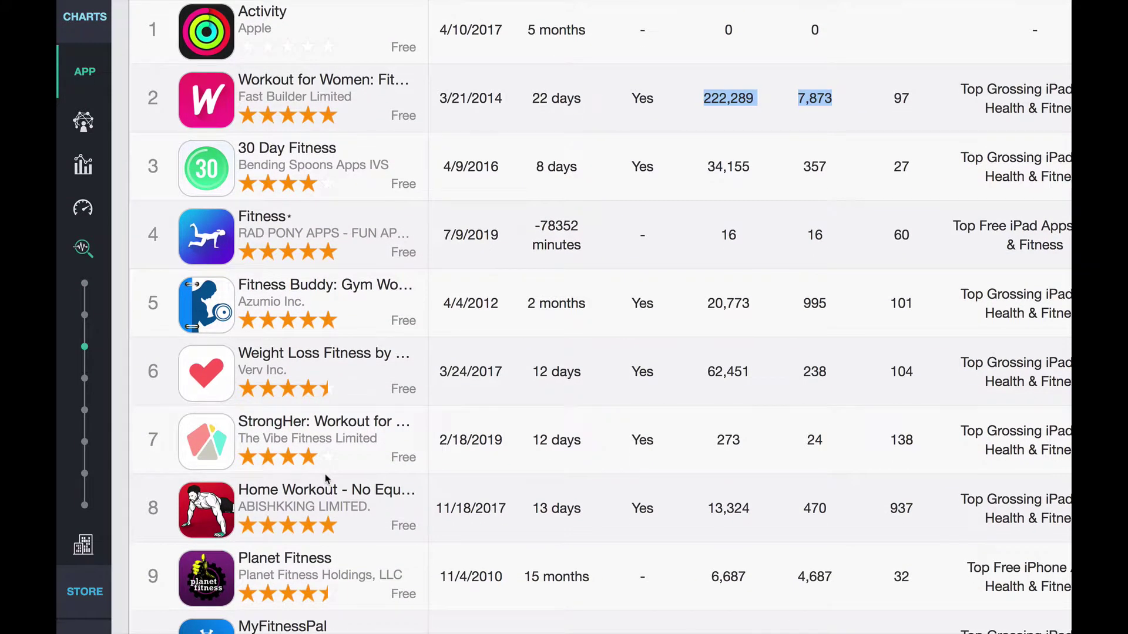
scroll(326, 478, up, 8)
scroll(327, 479, up, 2)
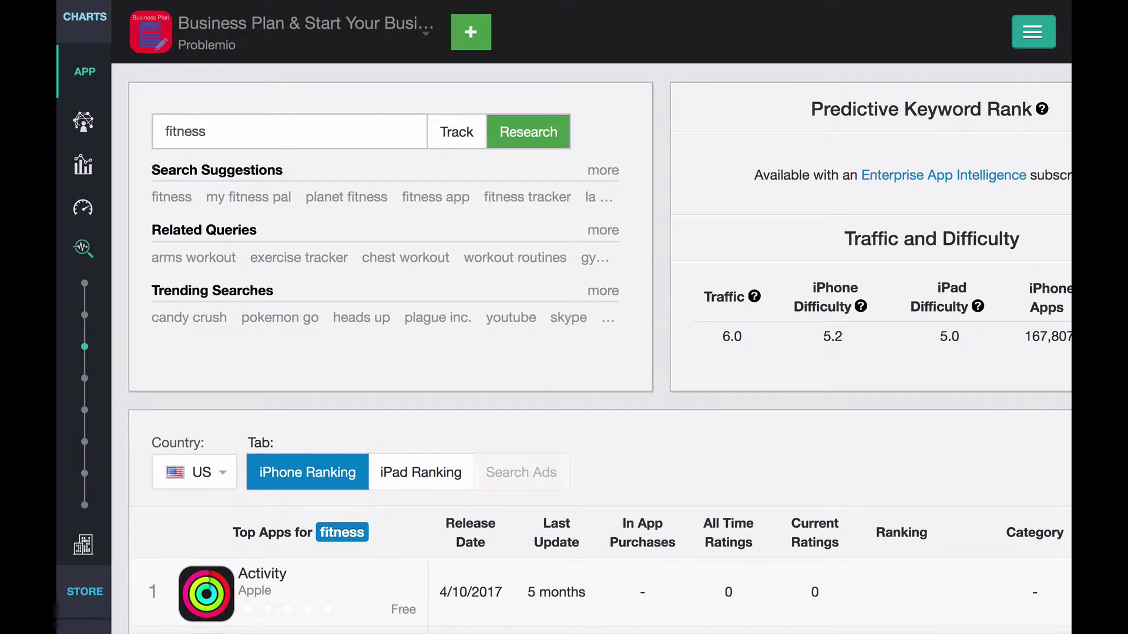
Expand the fitness Related Queries to add gym workouts, workout trainer, butt workouts and abs workout
drag(152, 170, 276, 166)
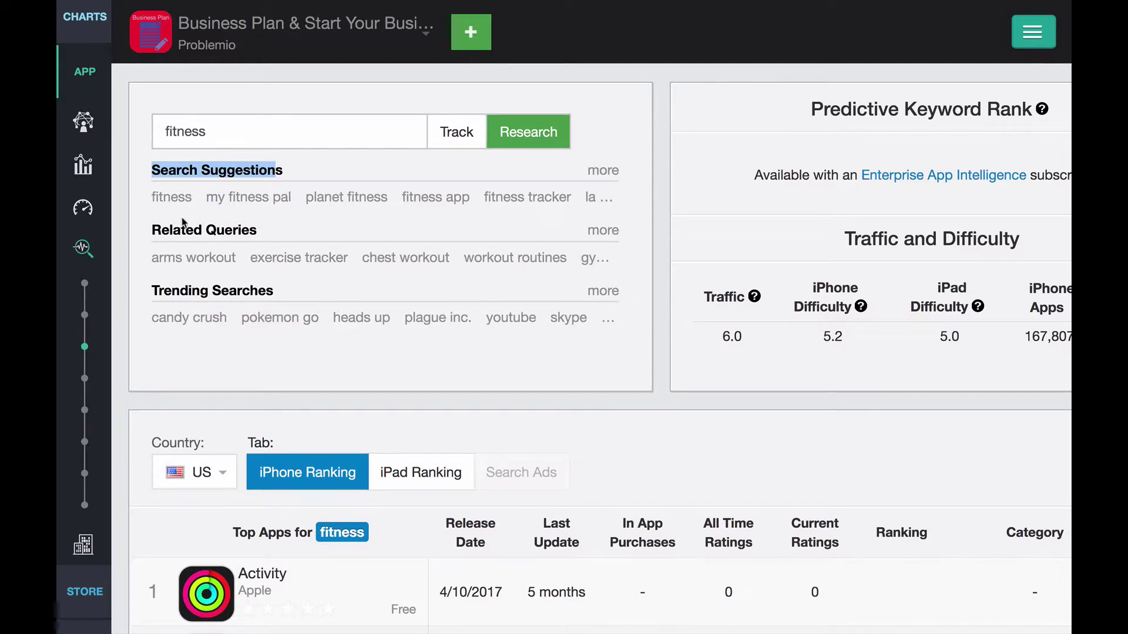
click(603, 231)
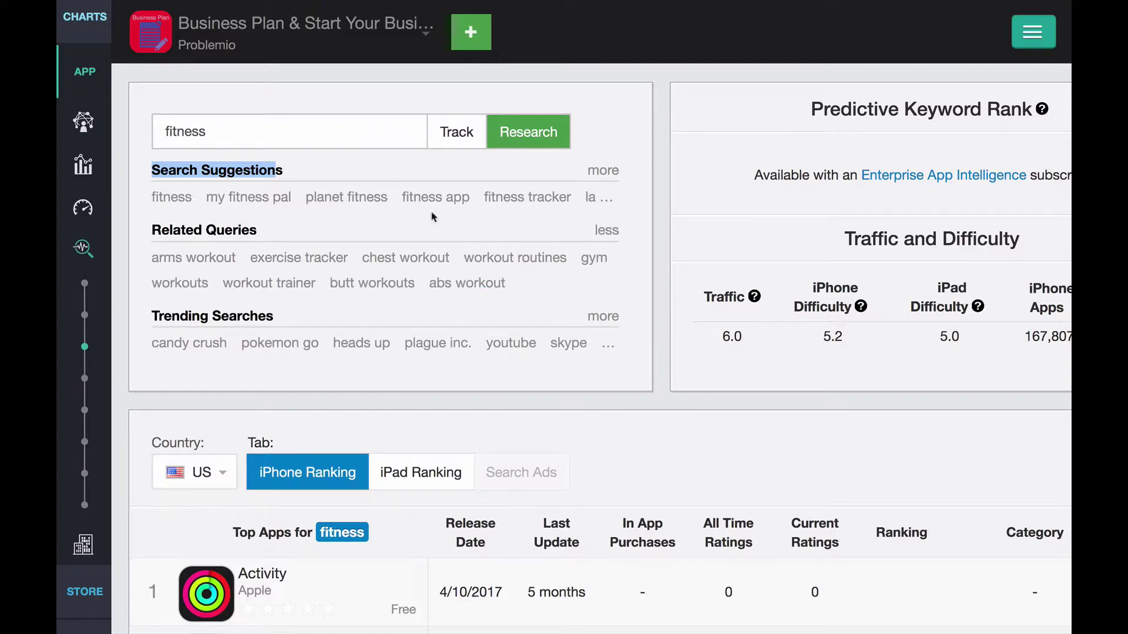
Research 'abs workout' and review its traffic 4.9, iPhone difficulty 5.3 and iPad difficulty 4.2
click(467, 284)
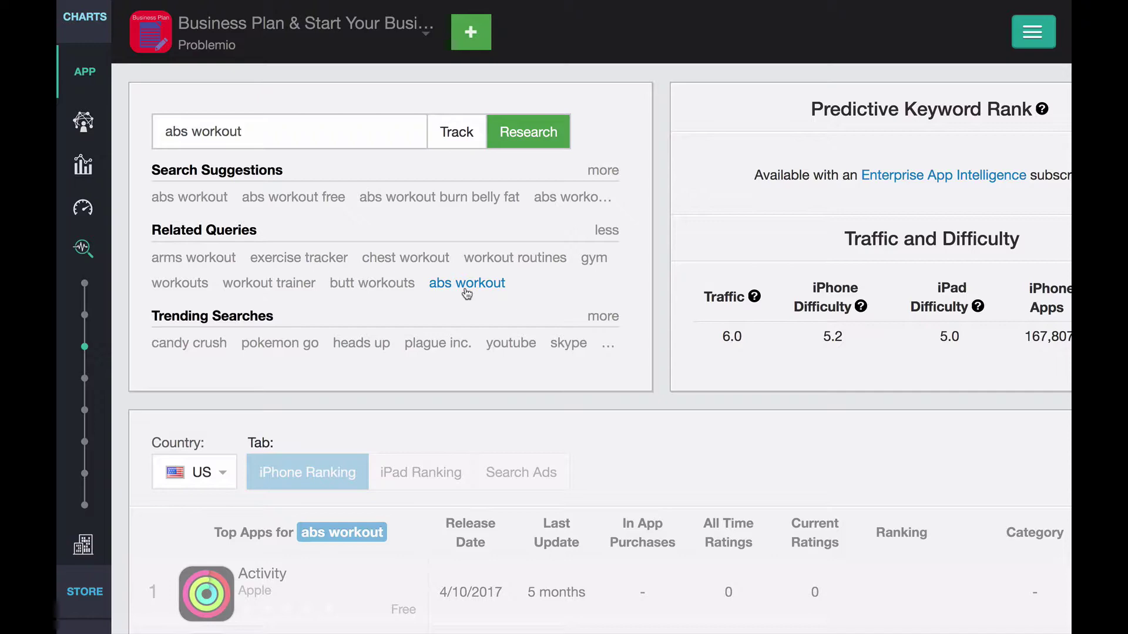
scroll(467, 293, down, 3)
scroll(467, 294, down, 1)
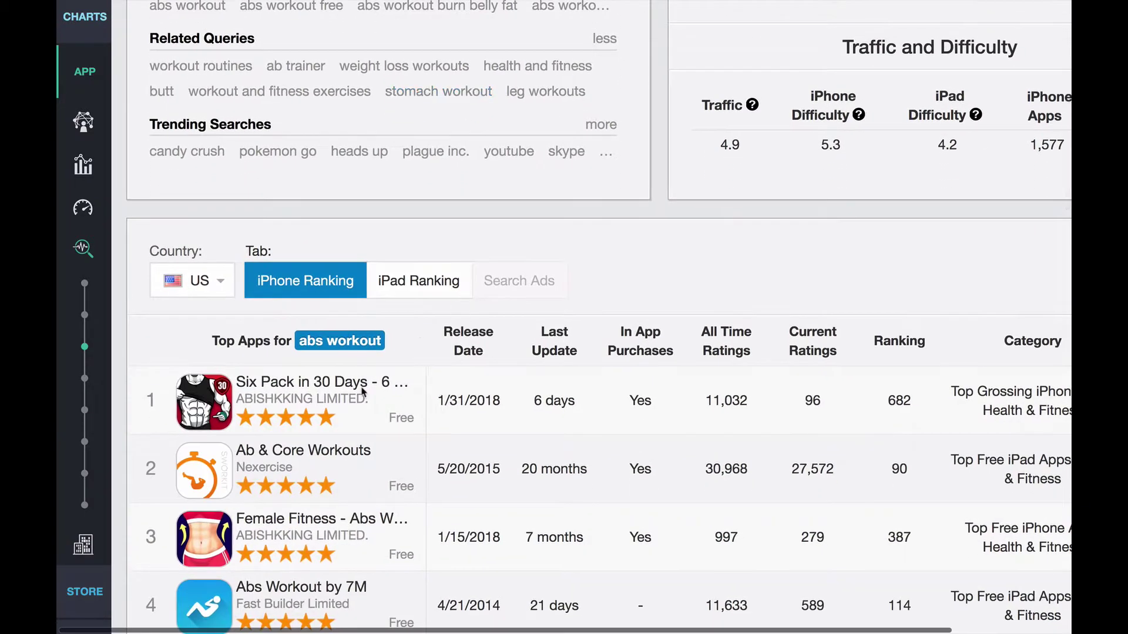
scroll(339, 223, up, 4)
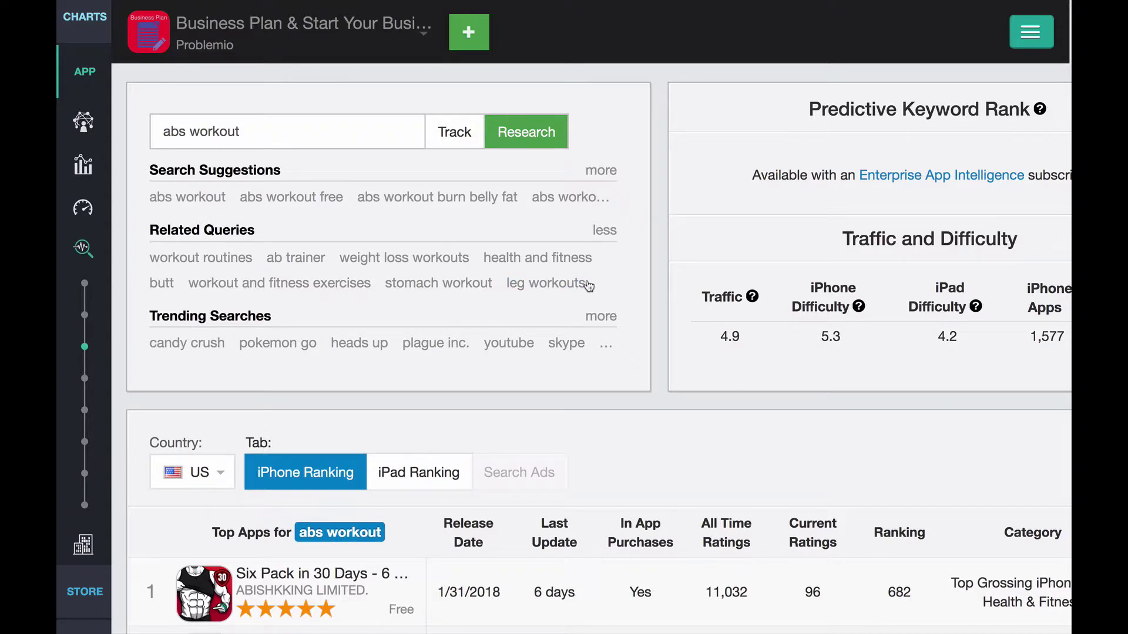
scroll(588, 285, down, 4)
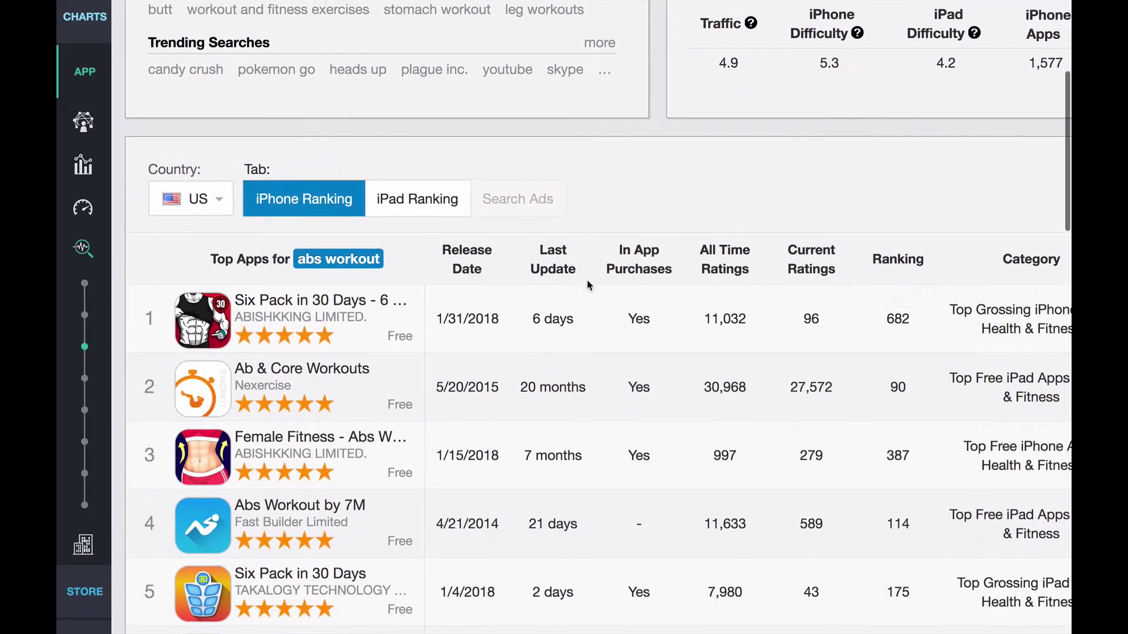
scroll(588, 286, up, 4)
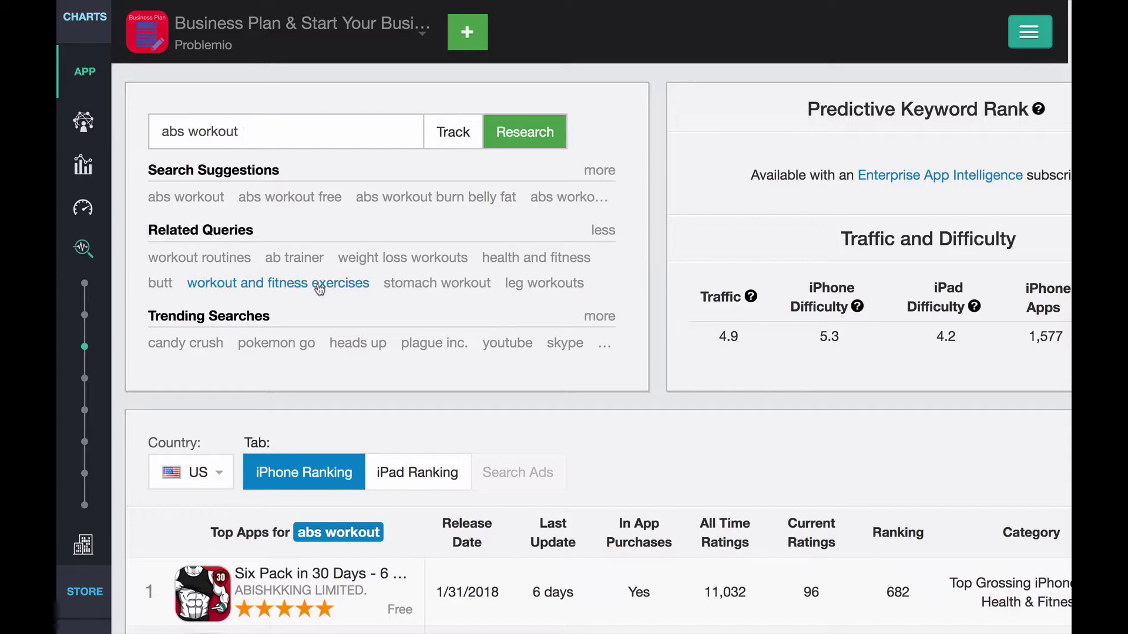
scroll(385, 300, down, 6)
scroll(388, 302, down, 1)
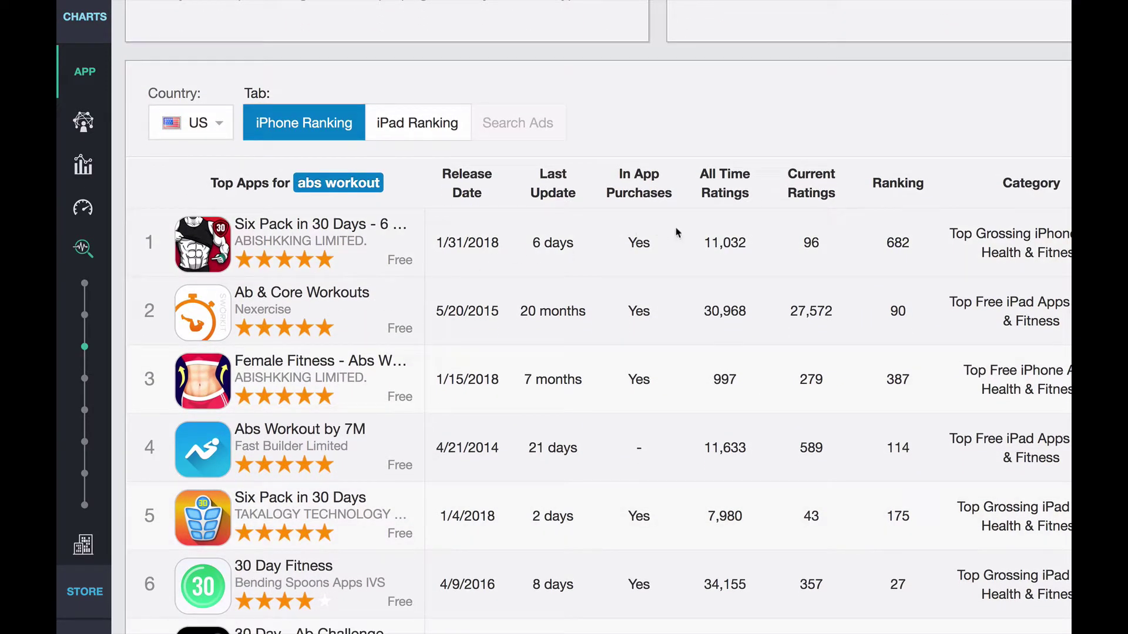
Highlight top apps' all-time ratings, 20- and 7-month last updates, and 27,572 current ratings
drag(707, 229, 707, 452)
drag(522, 310, 580, 312)
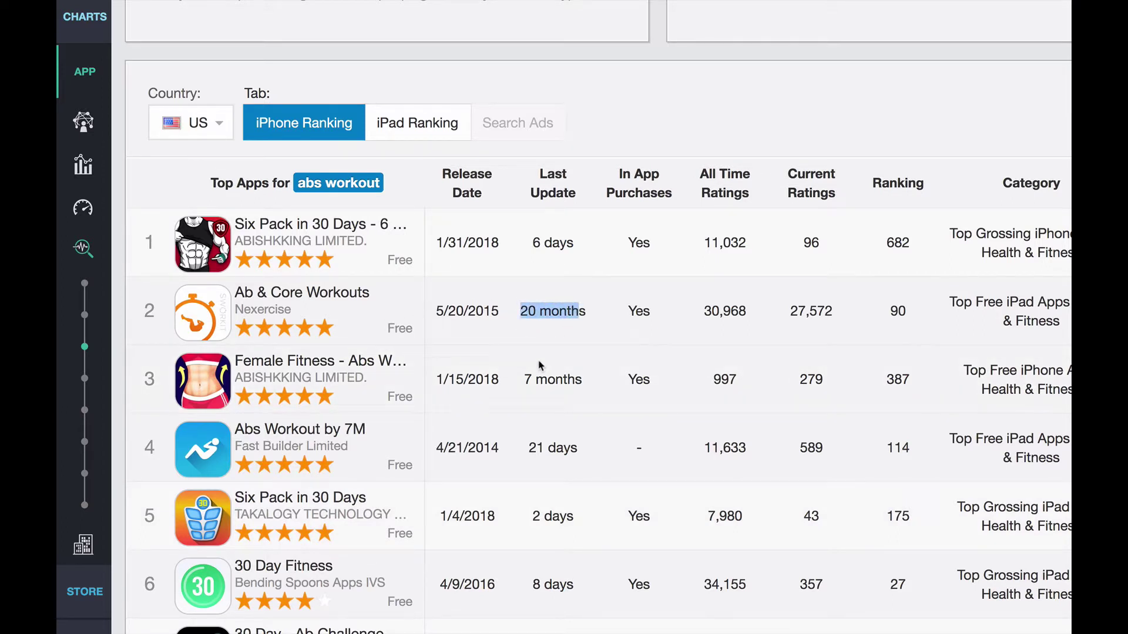
drag(525, 376, 578, 379)
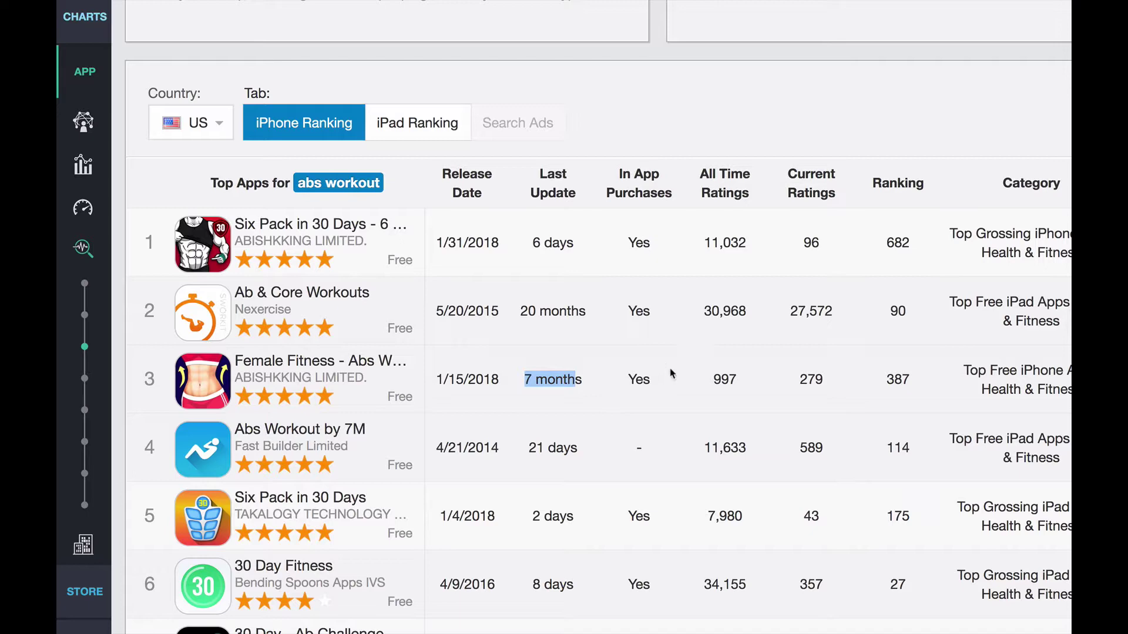
drag(789, 311, 843, 314)
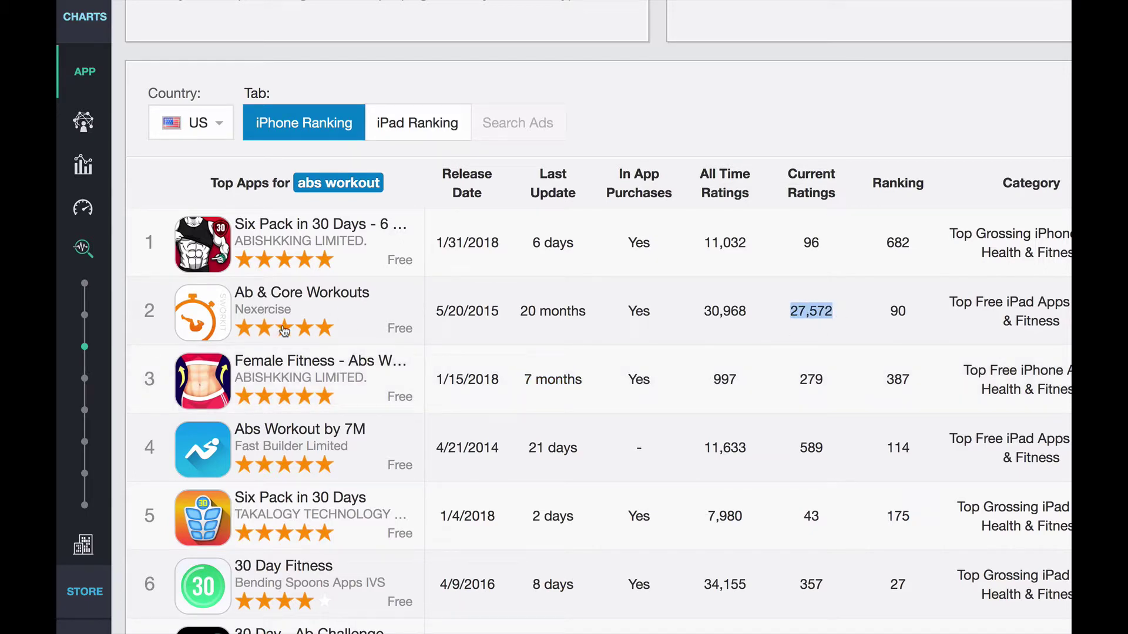
scroll(290, 335, up, 6)
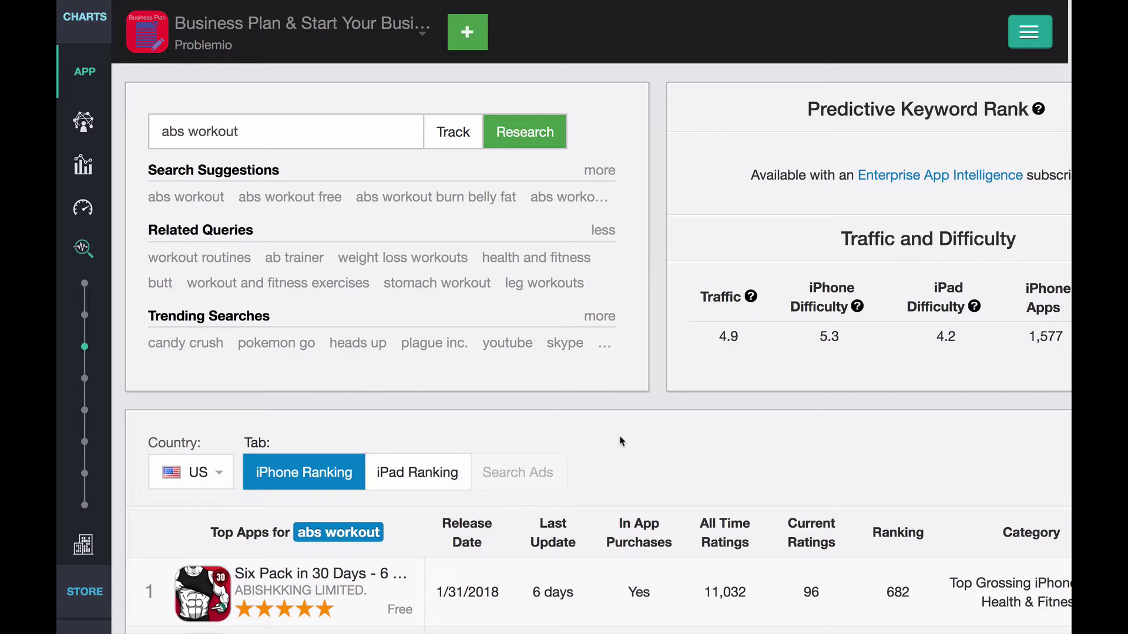
drag(243, 131, 166, 126)
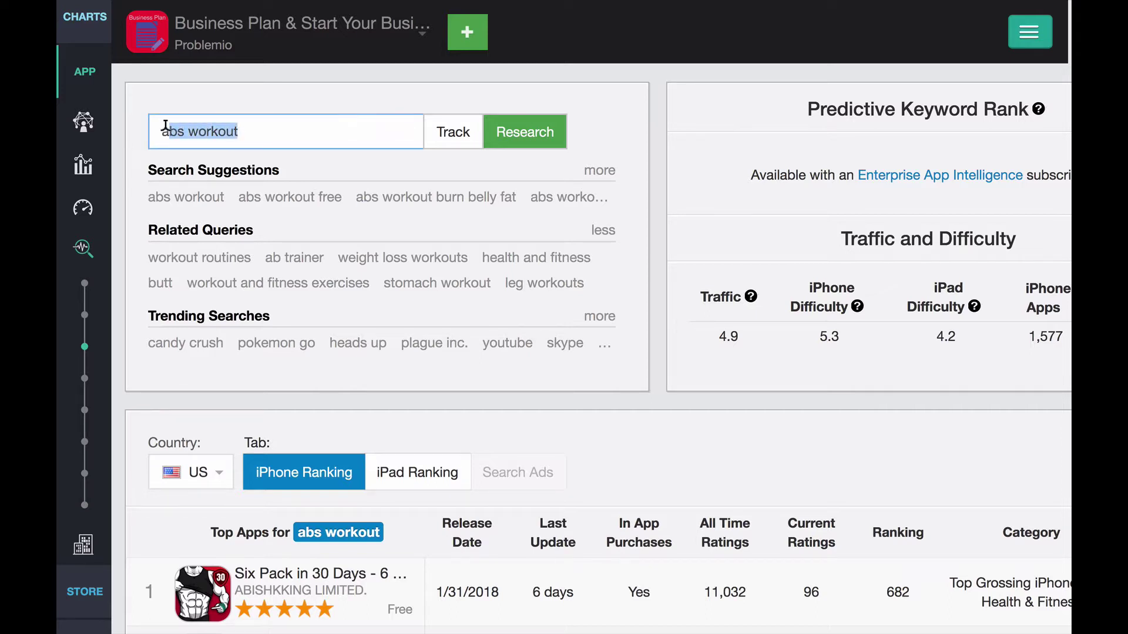
scroll(333, 455, down, 4)
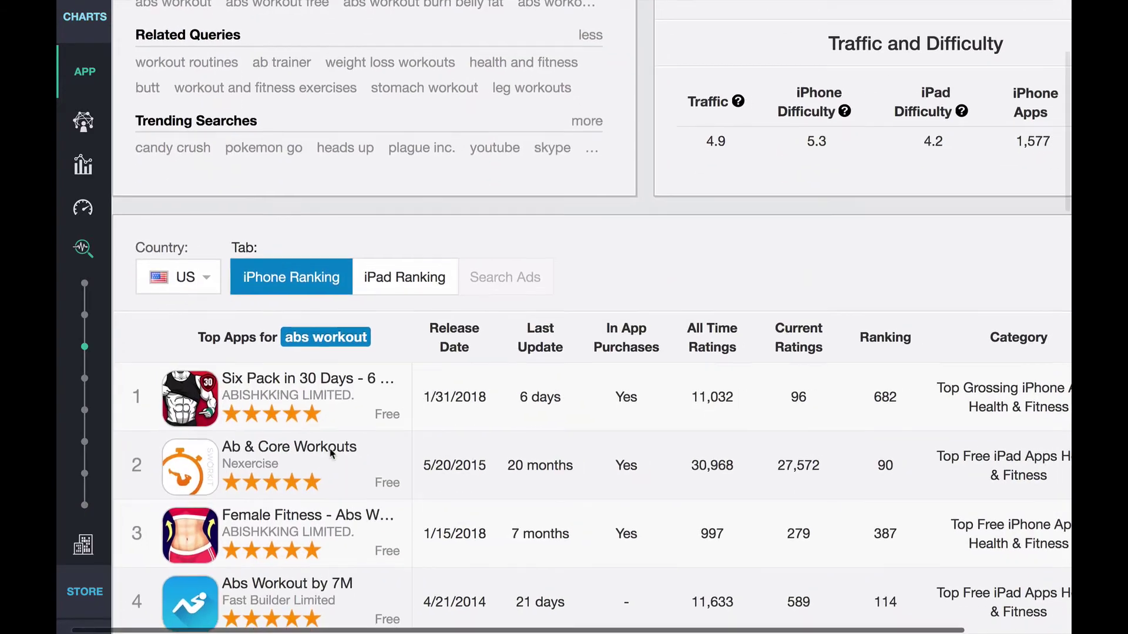
scroll(332, 454, down, 6)
scroll(333, 454, up, 10)
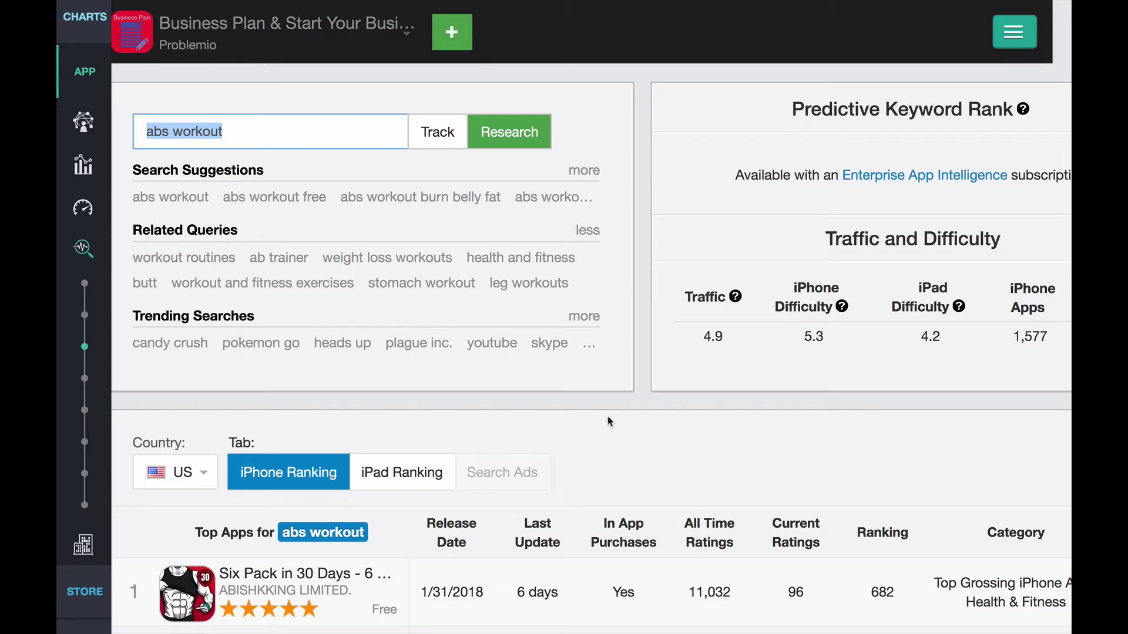
scroll(609, 419, down, 1)
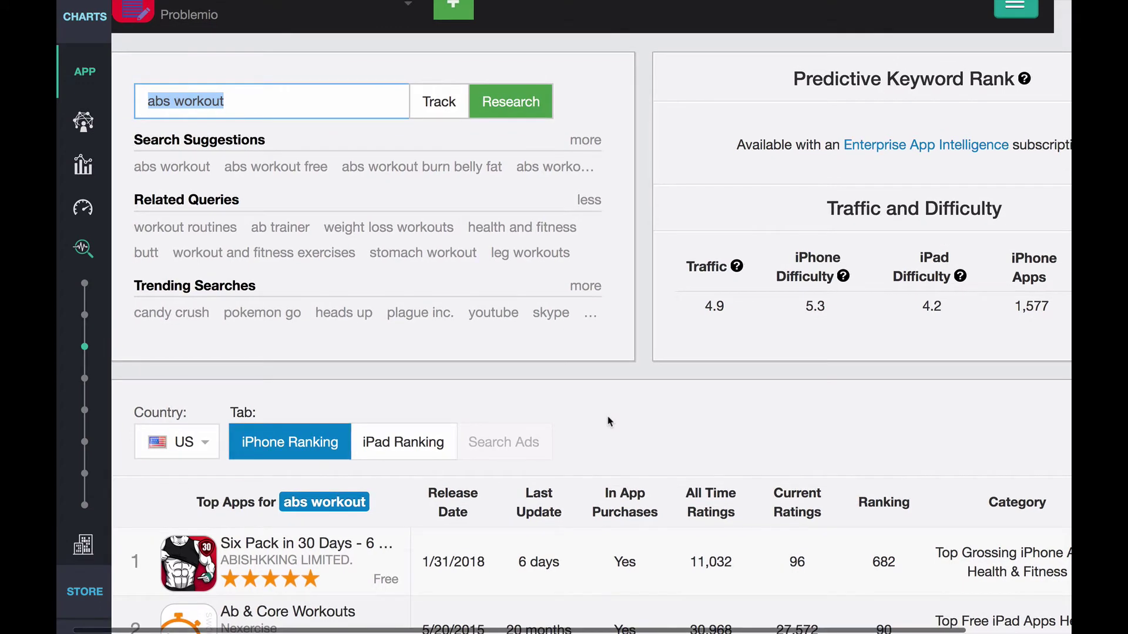